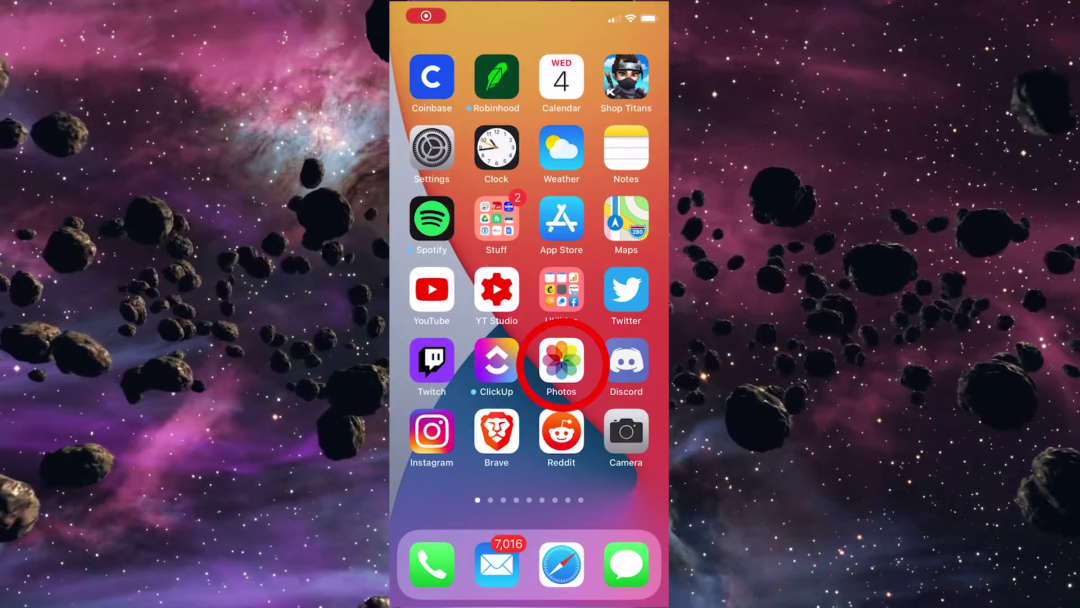
- Launch Photos from the home screen to view the Google Trends screenshot
left_click(561, 361)
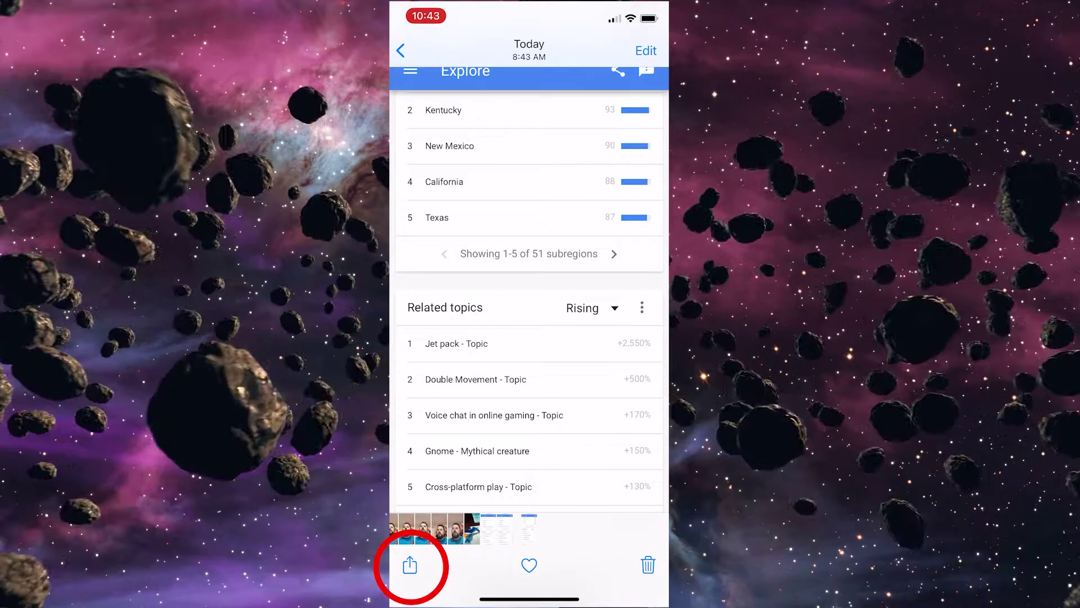
- Hide the Google Trends screenshot from the share sheet and confirm with Hide Photo
left_click(411, 565)
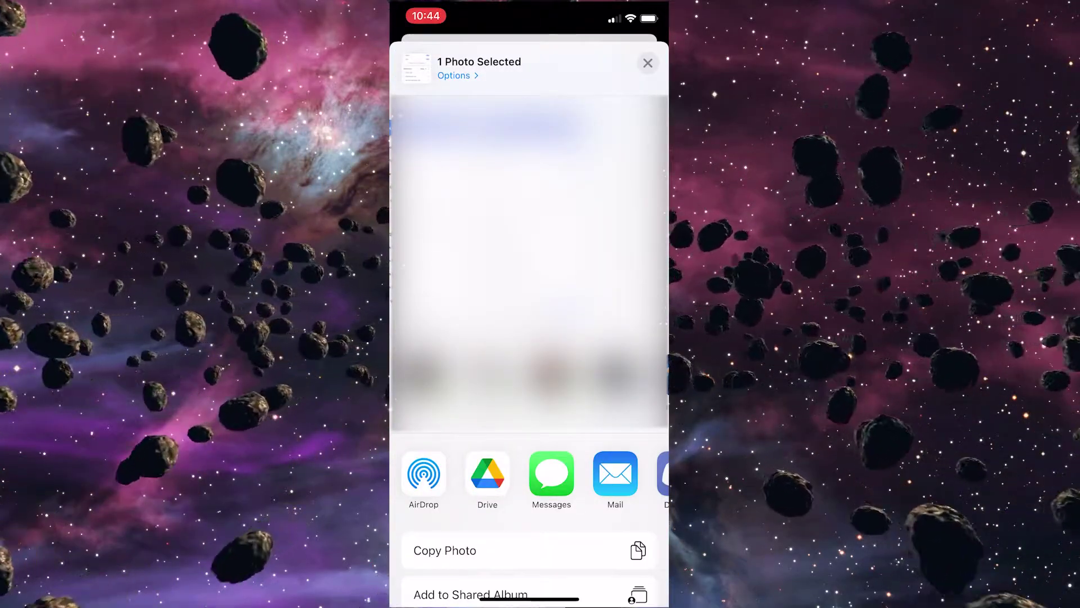
scroll(530, 381, "down", 5)
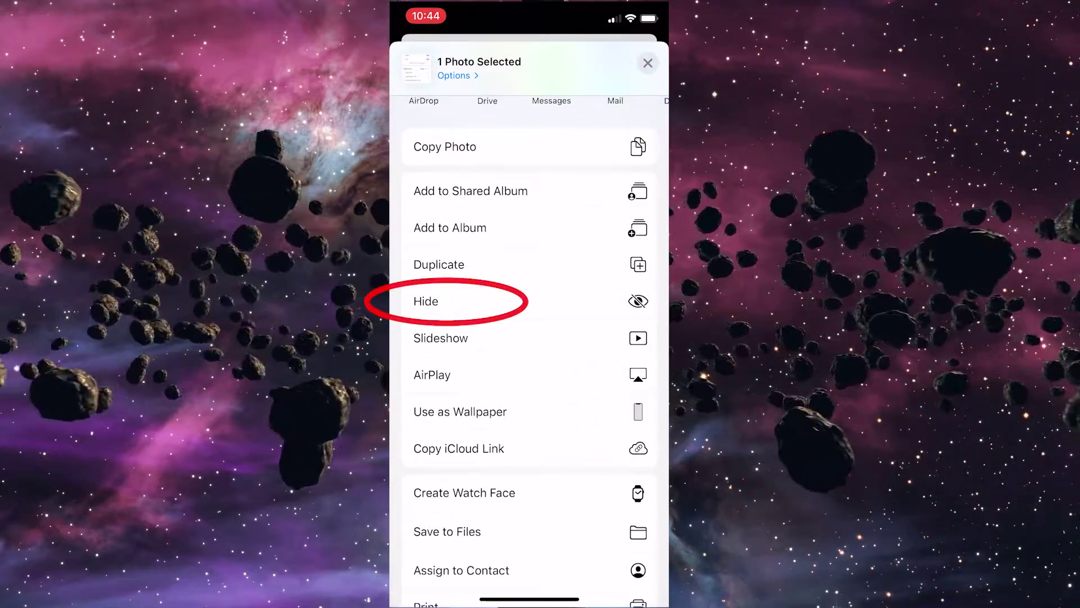
left_click(426, 301)
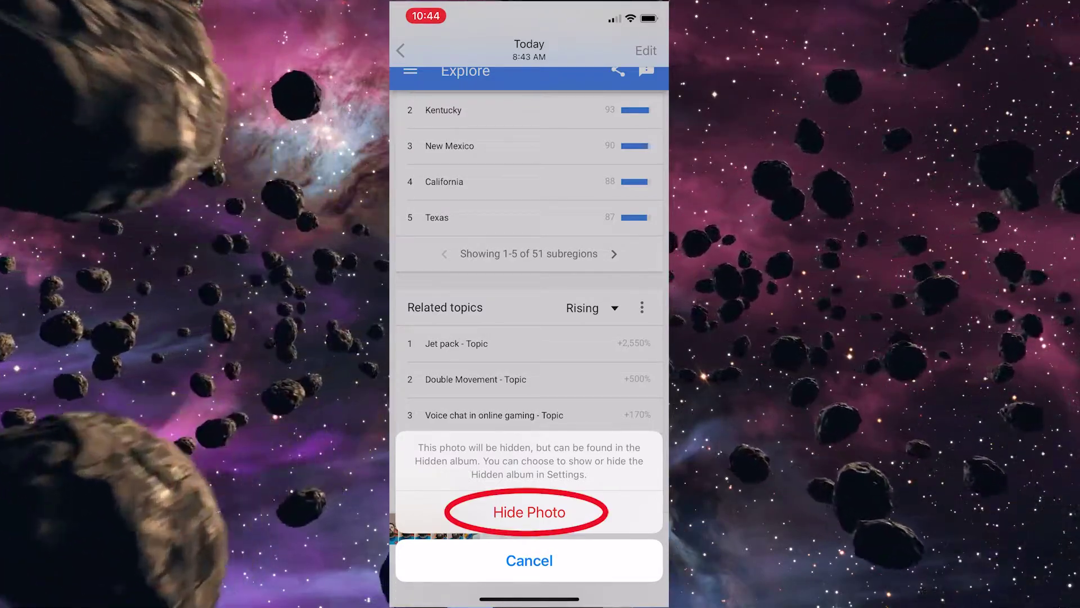
left_click(529, 512)
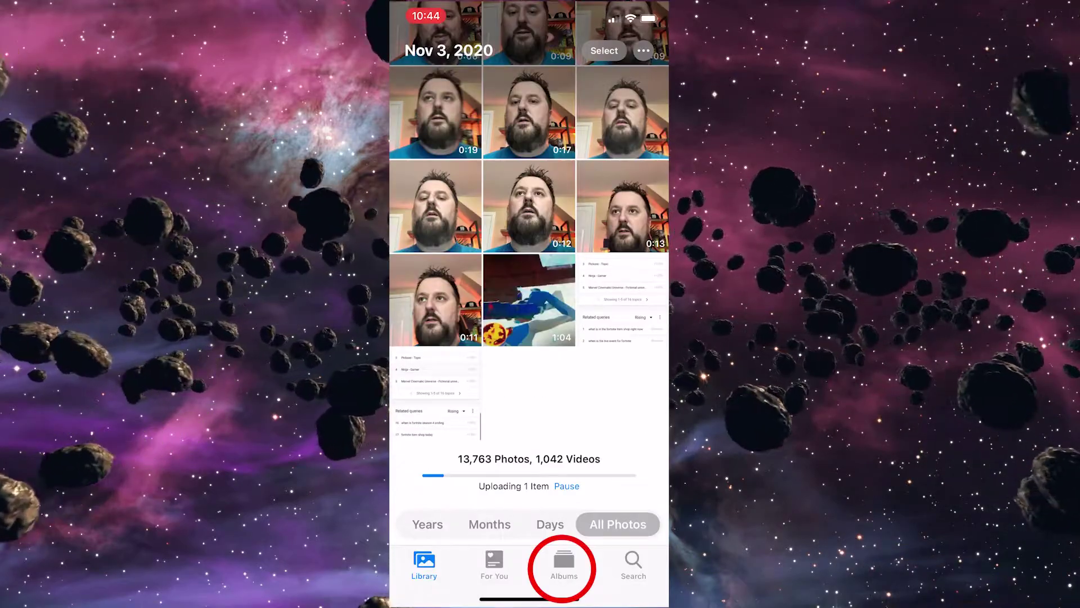
- Confirm the screenshot appears in the Hidden album, then return to Albums
left_click(564, 564)
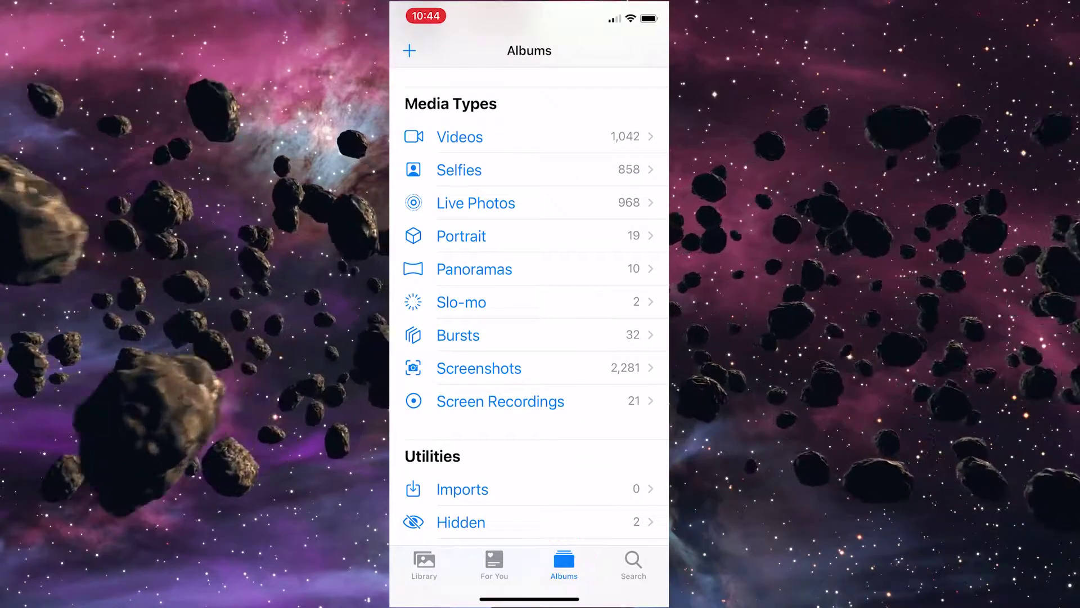
scroll(530, 338, "down", 2)
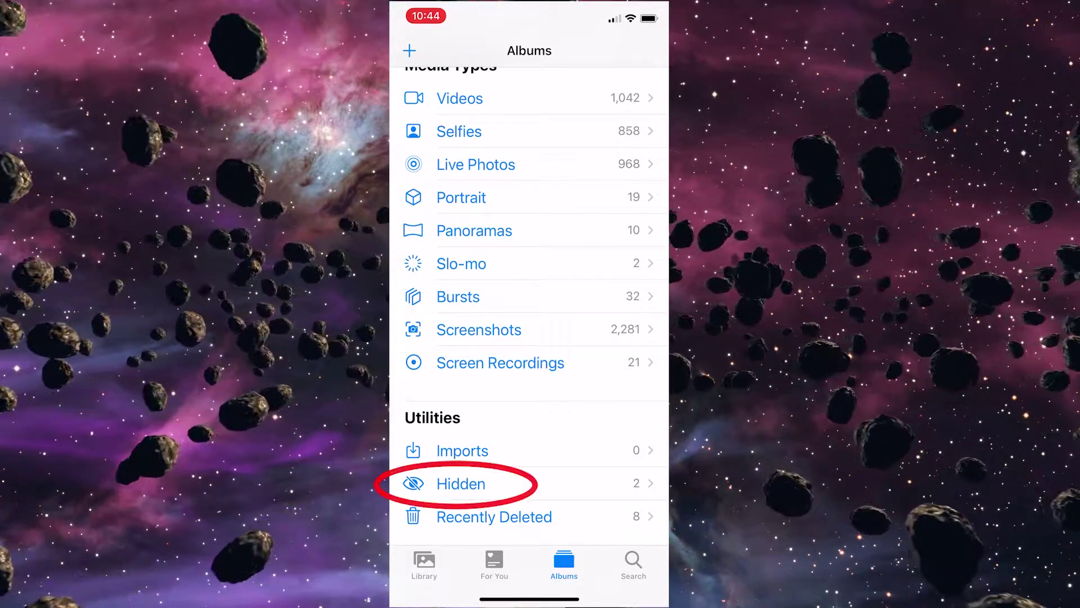
left_click(461, 483)
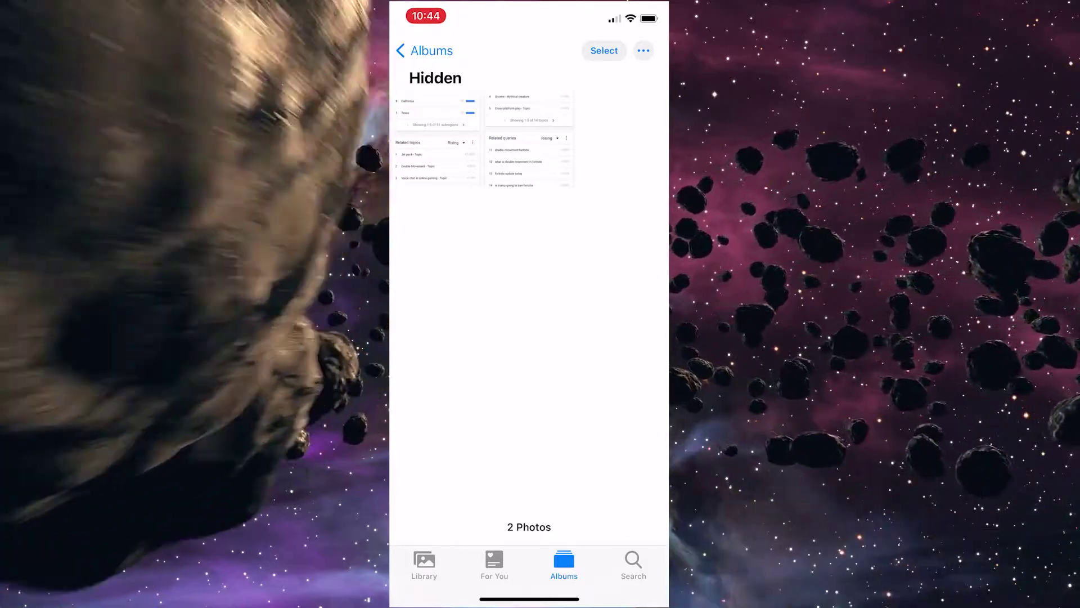
left_click(419, 51)
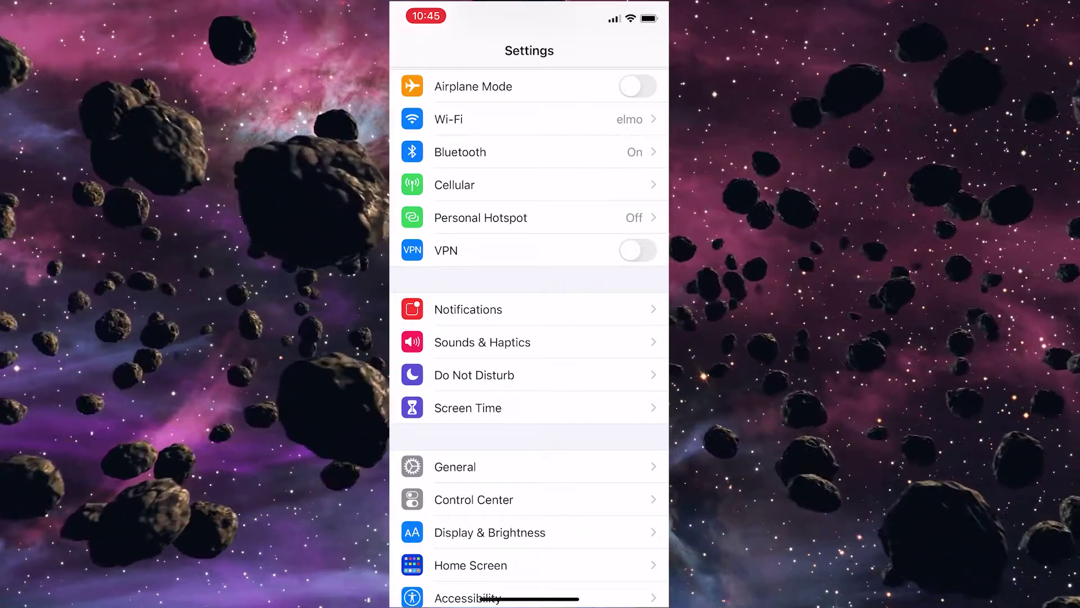
scroll(530, 338, "down", 5)
scroll(529, 338, "down", 3)
scroll(530, 338, "down", 1)
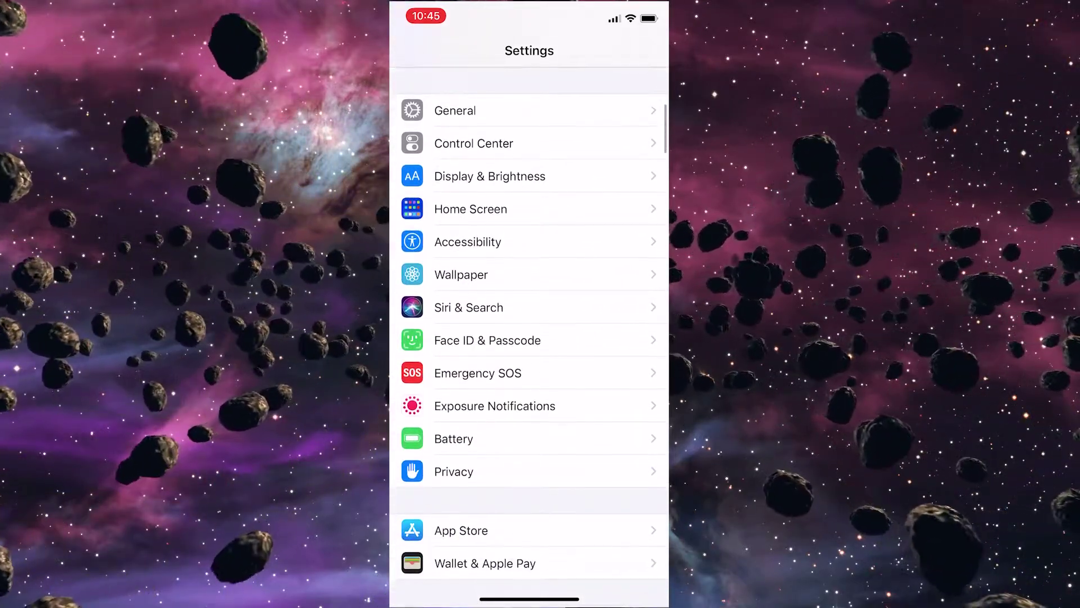
scroll(529, 339, "down", 4)
scroll(529, 338, "down", 2)
scroll(529, 338, "down", 2)
scroll(529, 338, "down", 3)
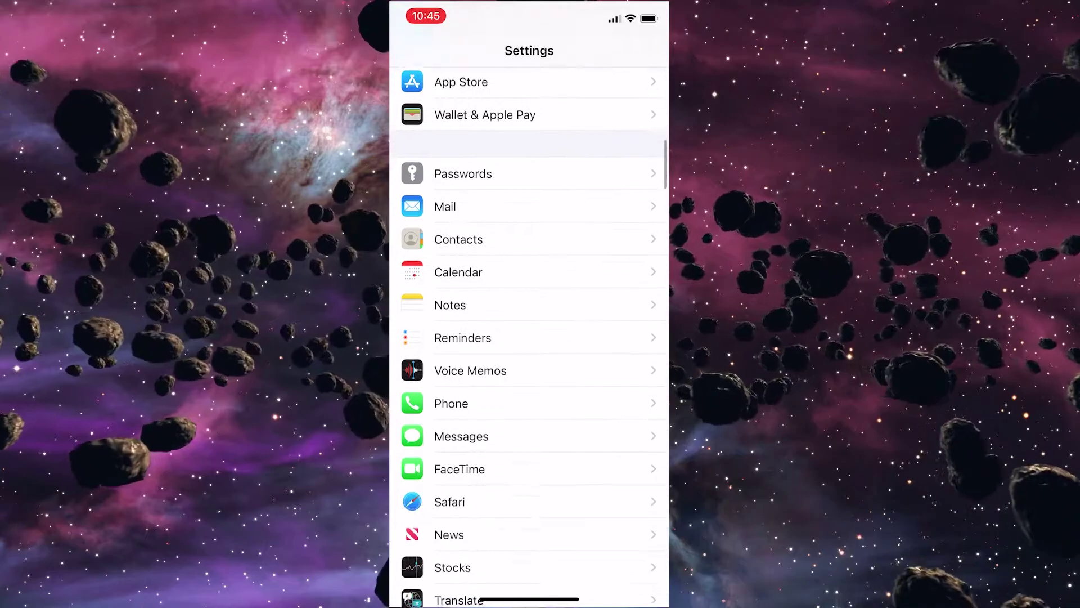
scroll(529, 338, "down", 1)
scroll(529, 338, "down", 3)
scroll(530, 338, "down", 1)
scroll(529, 337, "down", 3)
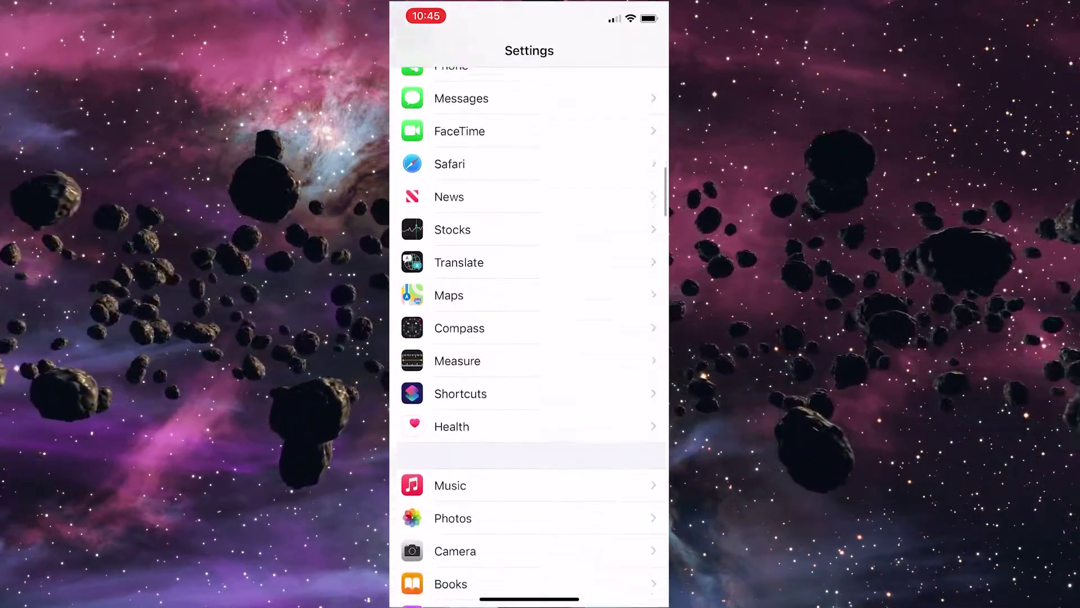
scroll(529, 338, "down", 2)
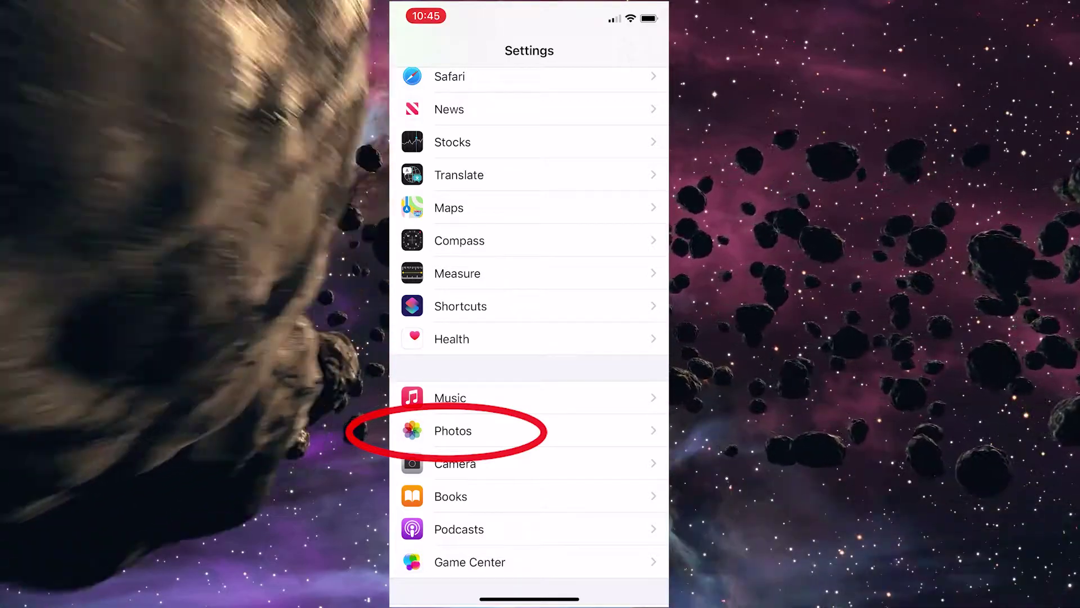
- Go to the Photos page in Settings to find the Hidden Album option
left_click(453, 431)
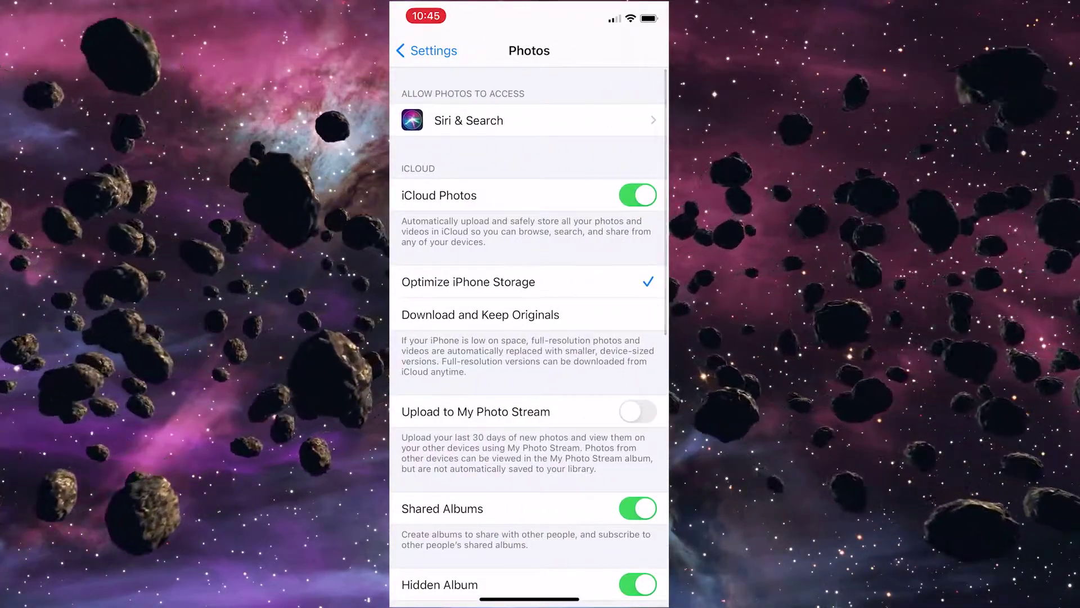
scroll(529, 338, "down", 1)
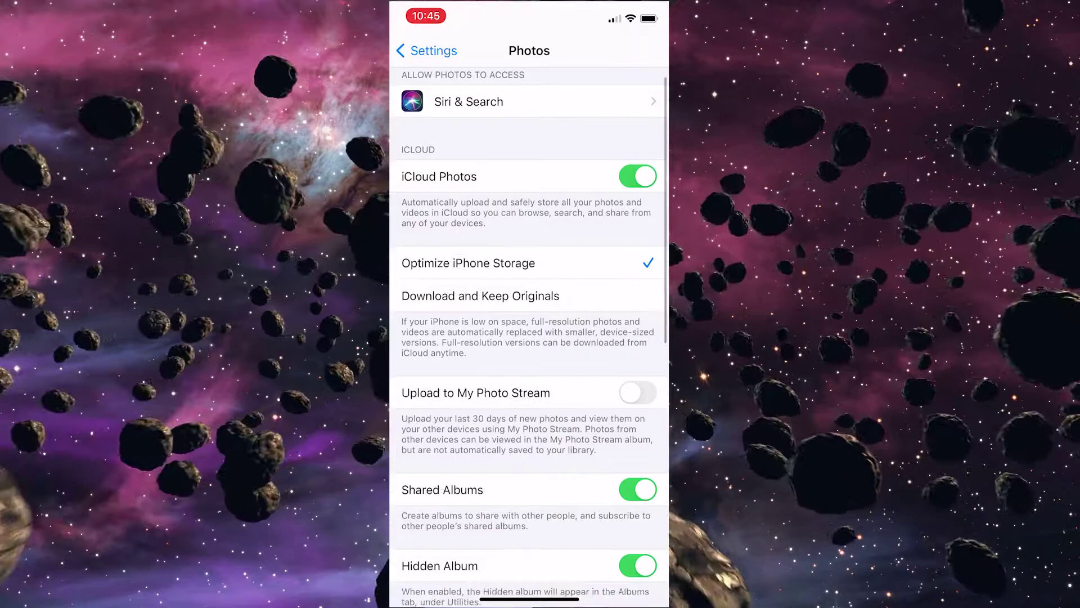
scroll(530, 338, "down", 3)
scroll(530, 339, "down", 3)
scroll(530, 338, "down", 3)
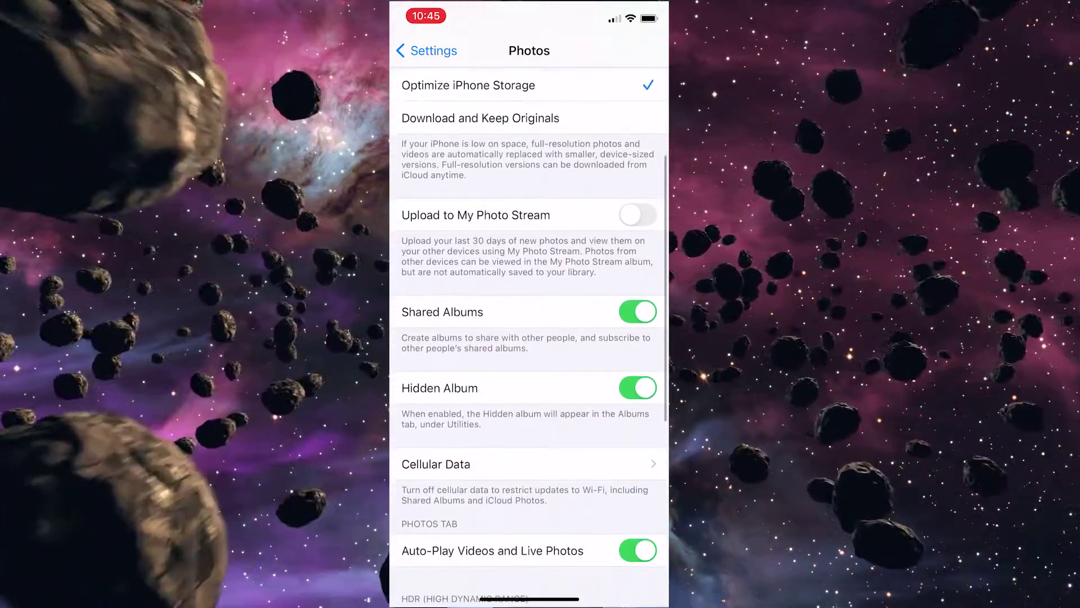